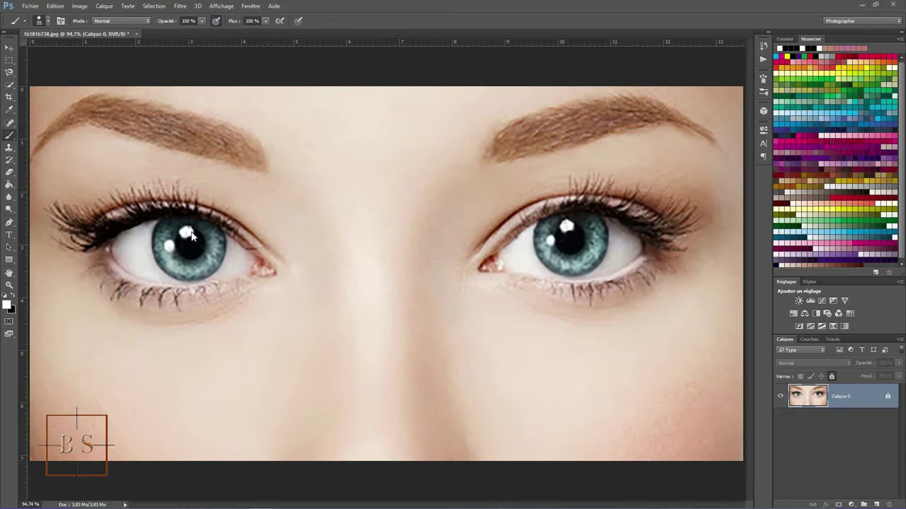
# Unlock the eyes photo layer as Calque 0 and duplicate it into Calque 0 copie.
pyautogui.click(888, 400)
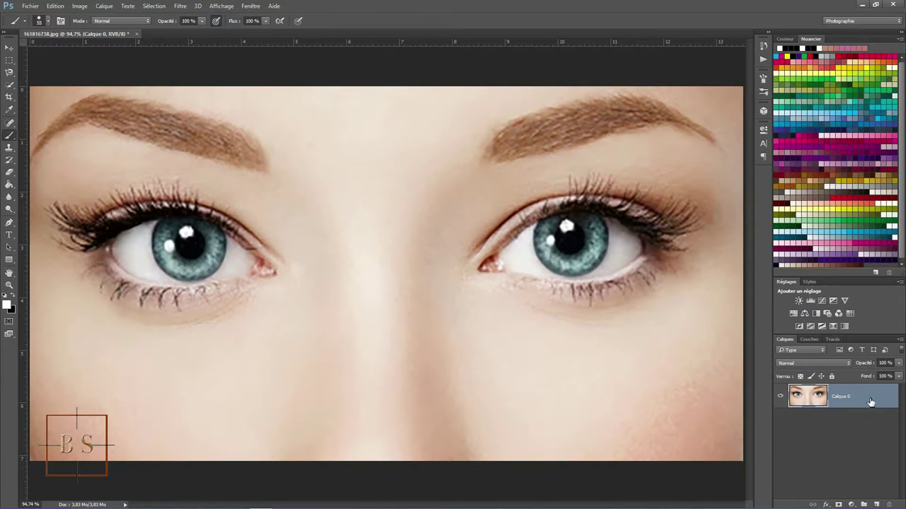
pyautogui.moveTo(870, 402); pyautogui.dragTo(878, 505)
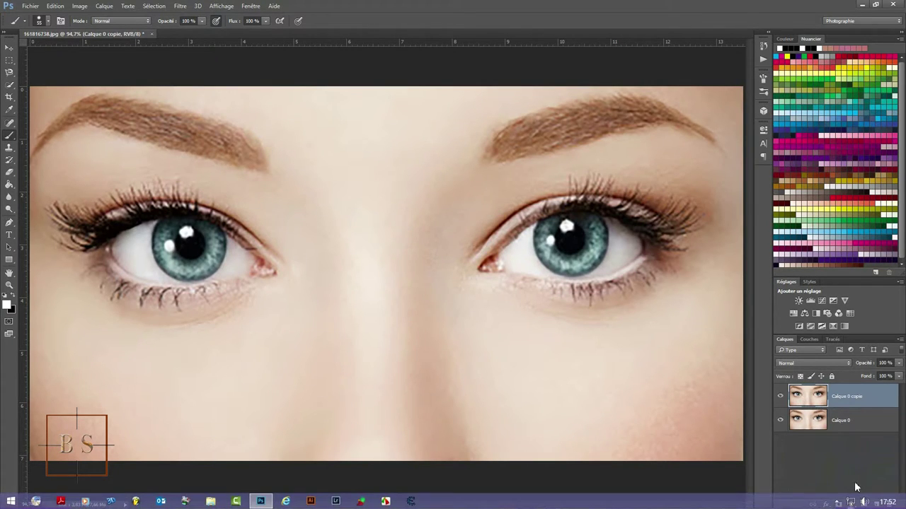
# Add a red #e40606 Couleur unie fill layer, Fond 1, and target its layer mask.
pyautogui.click(853, 505)
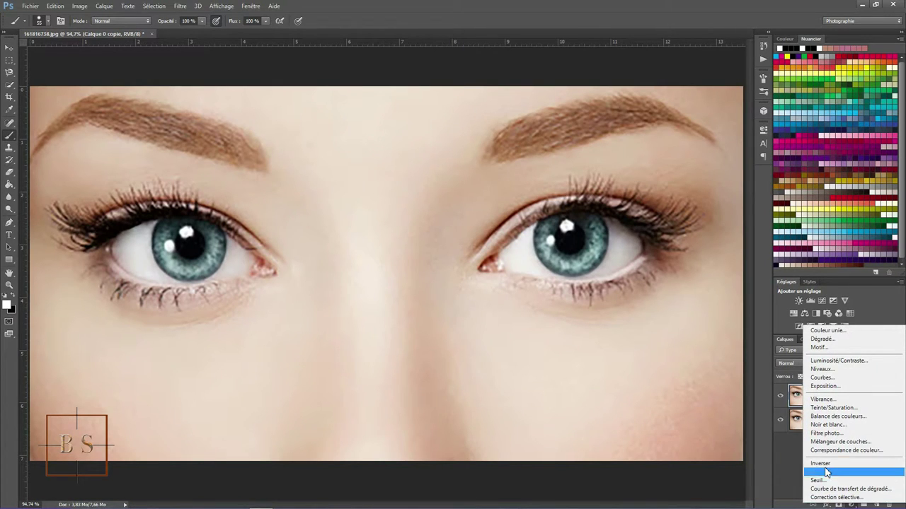
pyautogui.click(819, 332)
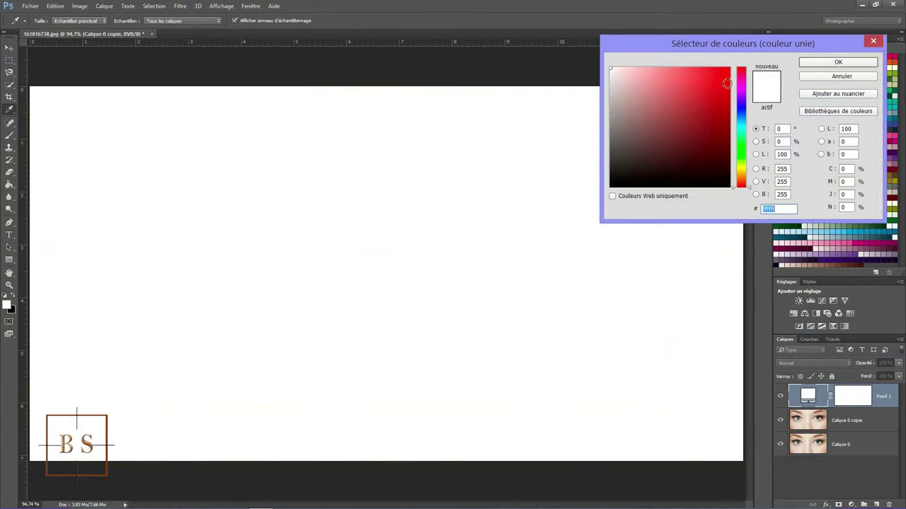
pyautogui.click(727, 80)
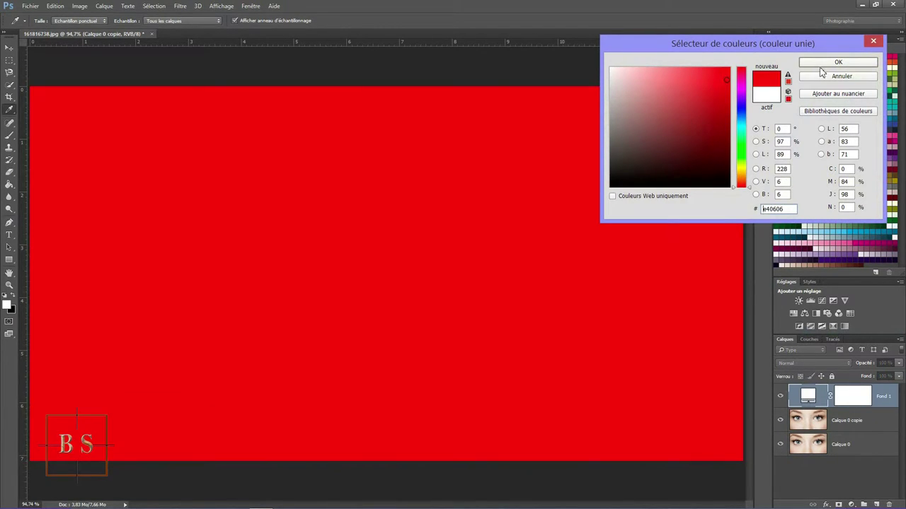
pyautogui.click(820, 66)
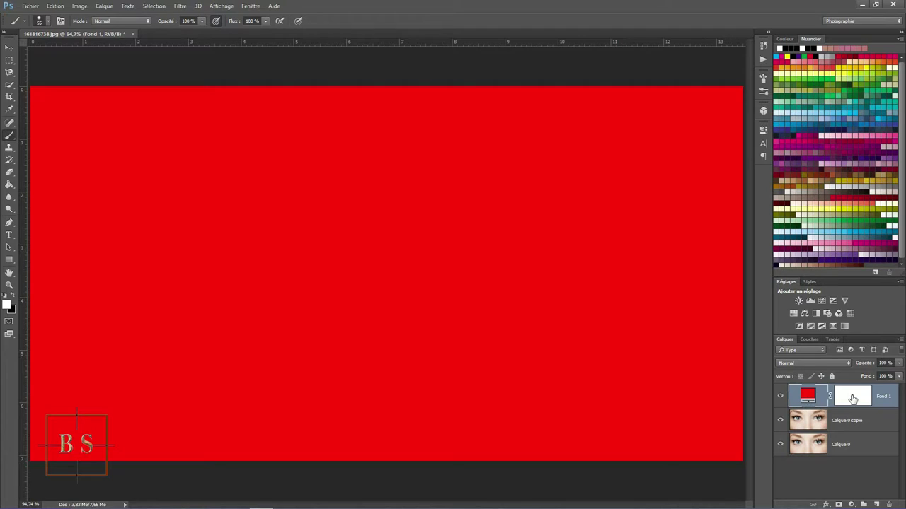
pyautogui.click(853, 400)
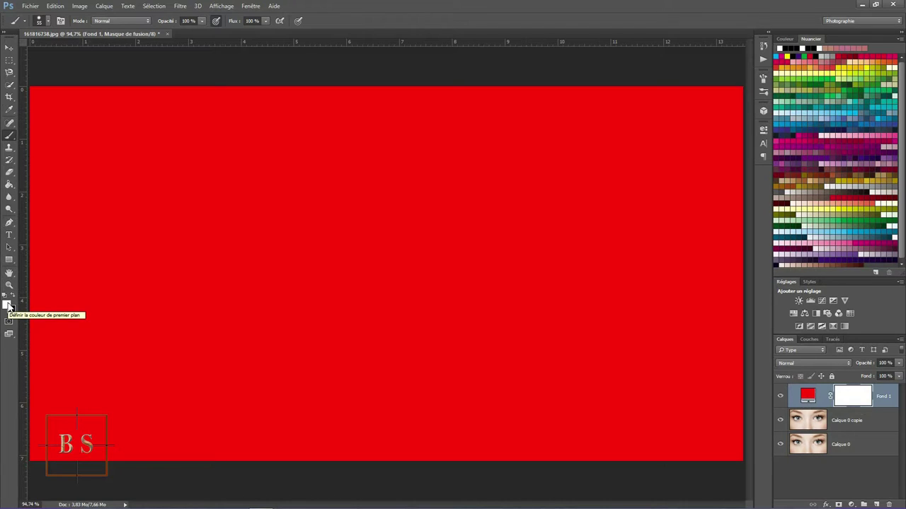
# Fill Fond 1's mask black to hide the red, with the Brush tool painting white.
pyautogui.press('d')
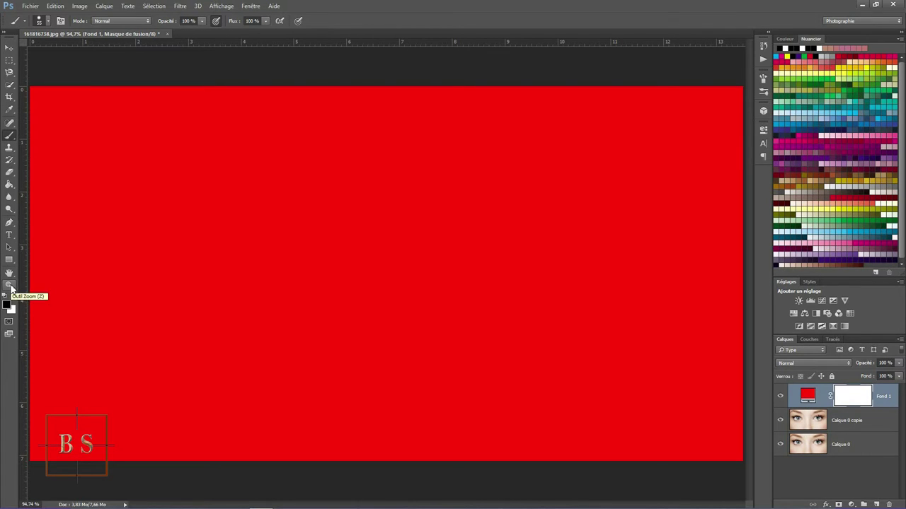
pyautogui.hotkey('alt', 'BackSpace')
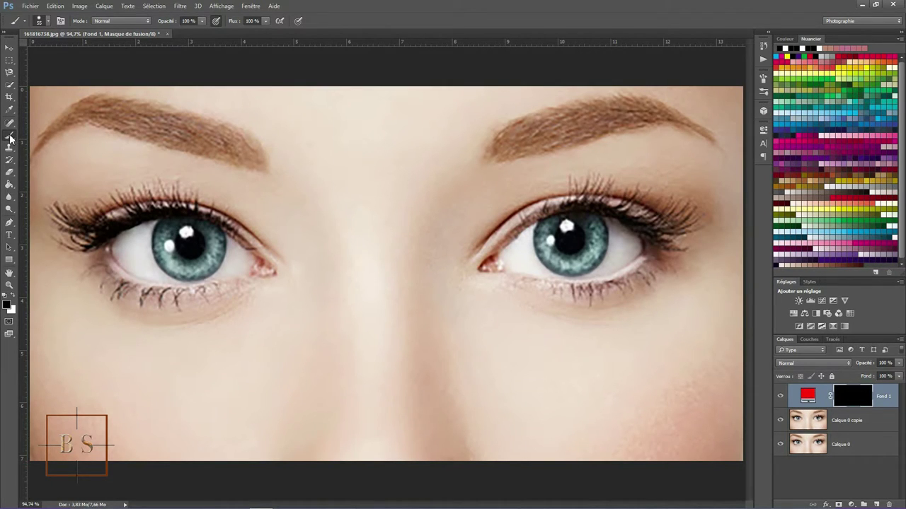
pyautogui.rightClick(10, 136)
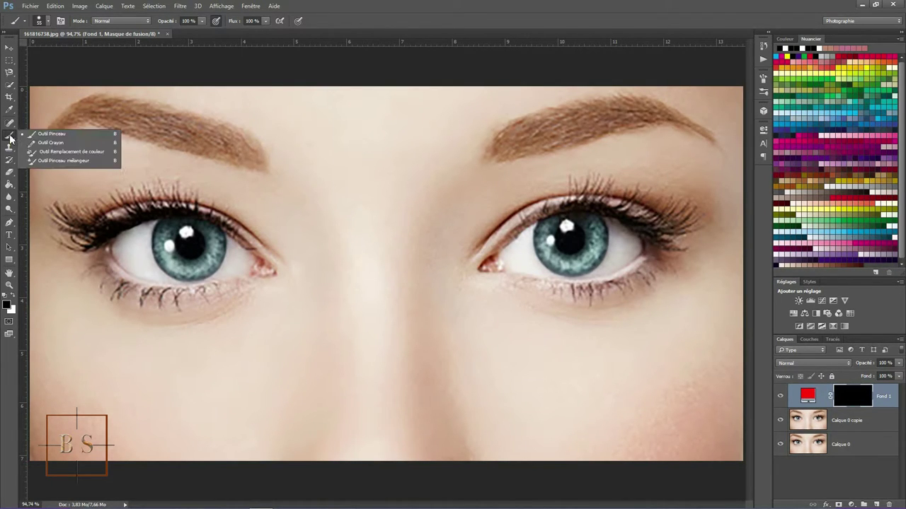
pyautogui.click(48, 137)
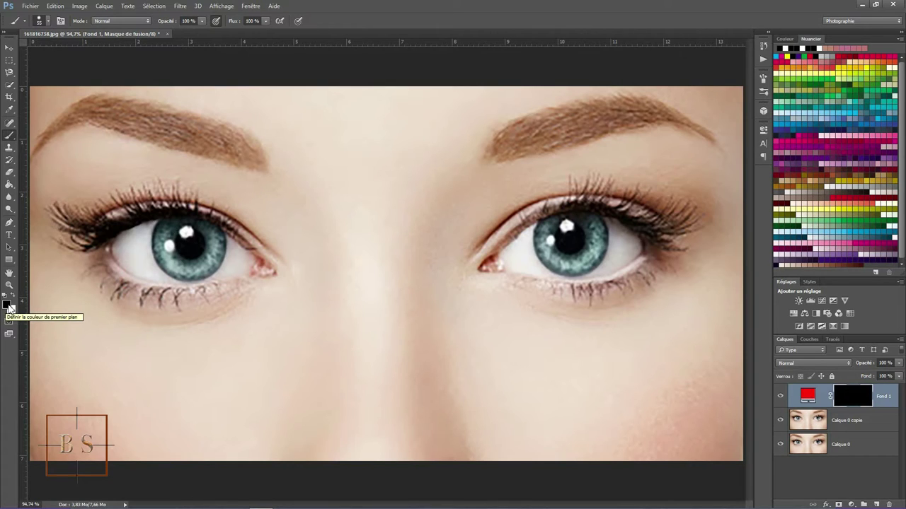
pyautogui.press('x')
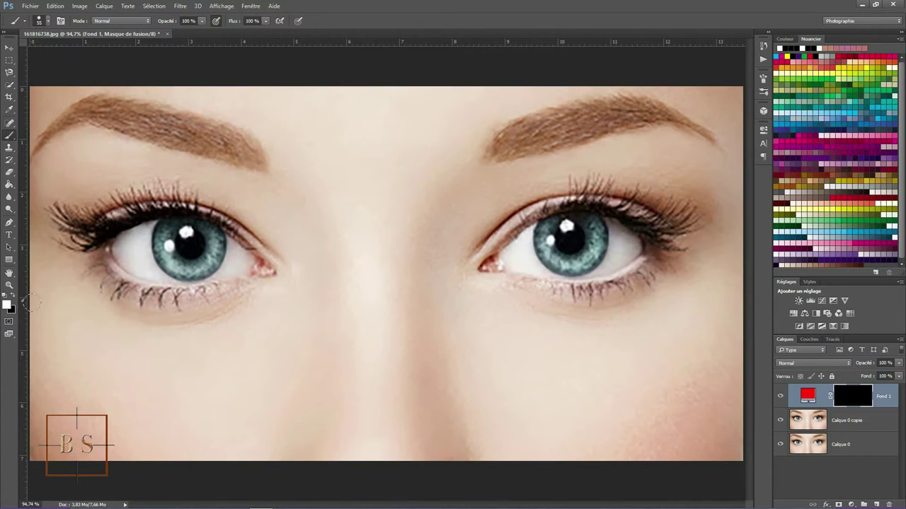
# Paint white into the mask over the left and right irises to show red there.
pyautogui.moveTo(185, 232)
pyautogui.mouseDown()
pyautogui.moveTo(194, 247)
pyautogui.moveTo(164, 231)
pyautogui.moveTo(157, 249)
pyautogui.moveTo(167, 264)
pyautogui.moveTo(209, 264)
pyautogui.moveTo(214, 233)
pyautogui.moveTo(187, 228)
pyautogui.mouseUp()
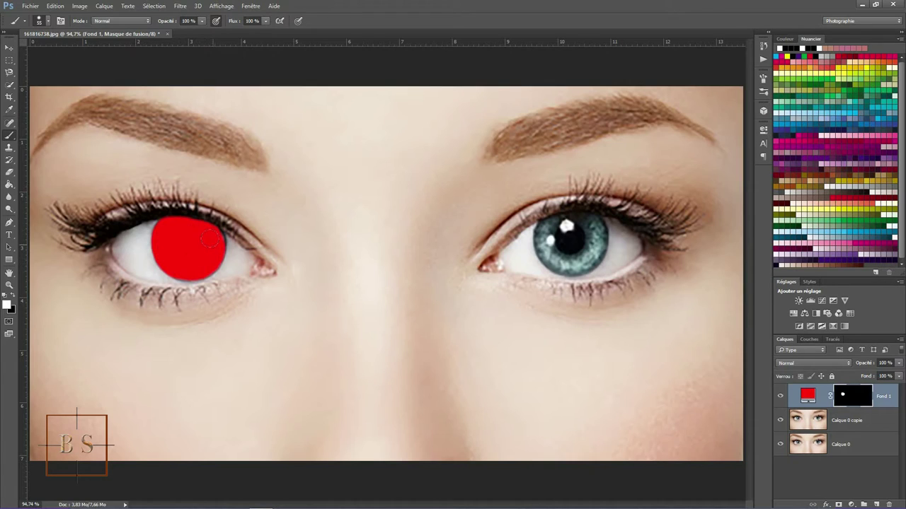
pyautogui.moveTo(571, 220)
pyautogui.mouseDown()
pyautogui.moveTo(584, 220)
pyautogui.moveTo(545, 228)
pyautogui.moveTo(542, 254)
pyautogui.moveTo(574, 265)
pyautogui.moveTo(598, 244)
pyautogui.moveTo(565, 238)
pyautogui.mouseUp()
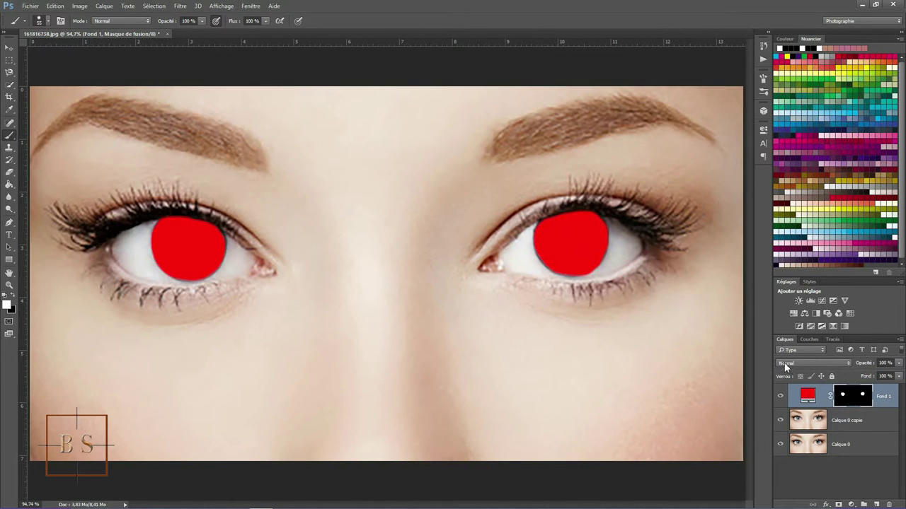
# Set the Fond 1 fill layer's blend mode to Couleur.
pyautogui.click(848, 363)
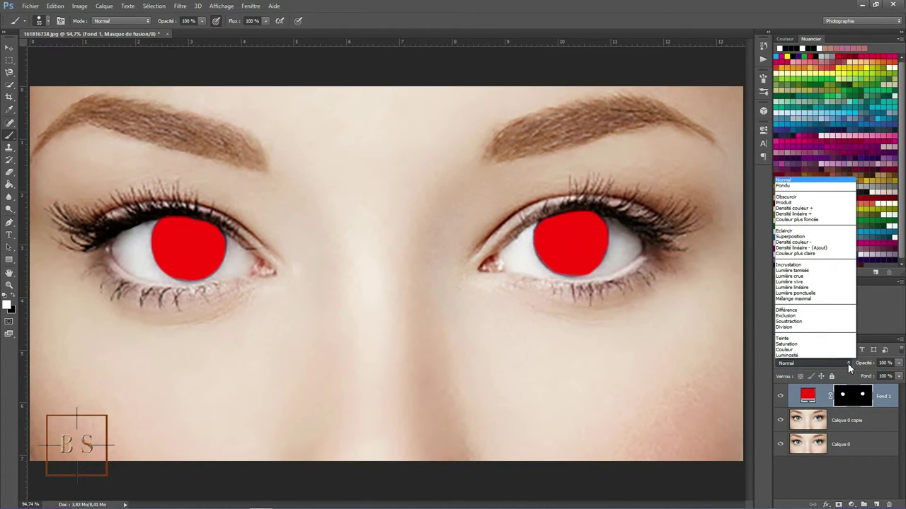
pyautogui.click(786, 350)
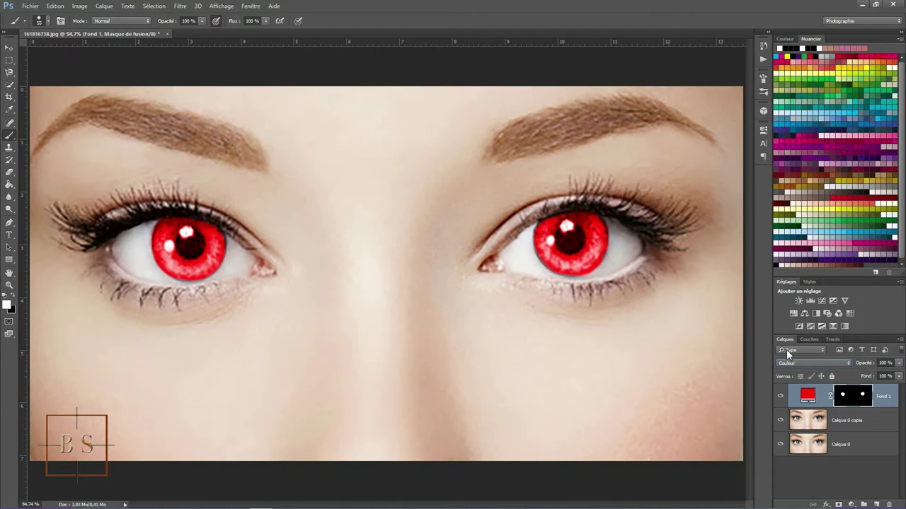
# Give Fond 1's mask a 6,7 px Contour progressif feather, then make black the painting colour.
pyautogui.doubleClick(853, 399)
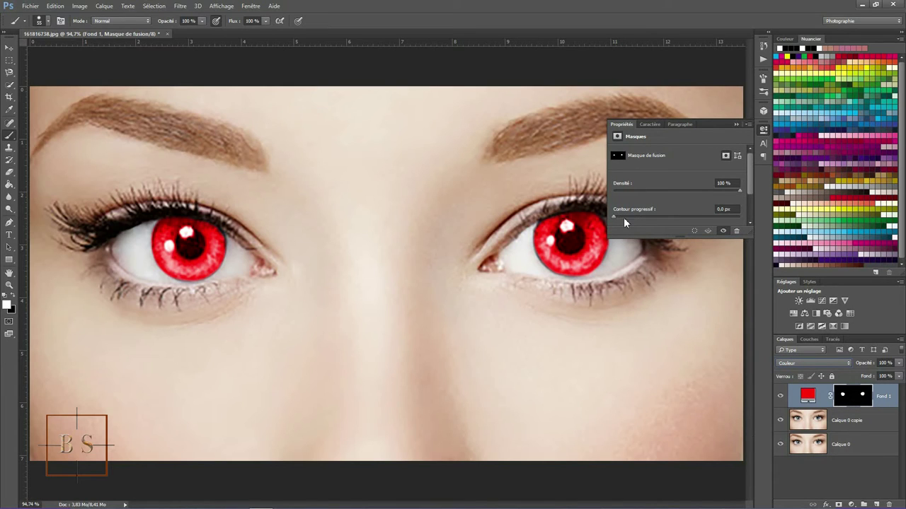
pyautogui.moveTo(612, 217)
pyautogui.mouseDown()
pyautogui.moveTo(671, 222)
pyautogui.moveTo(657, 218)
pyautogui.mouseUp()
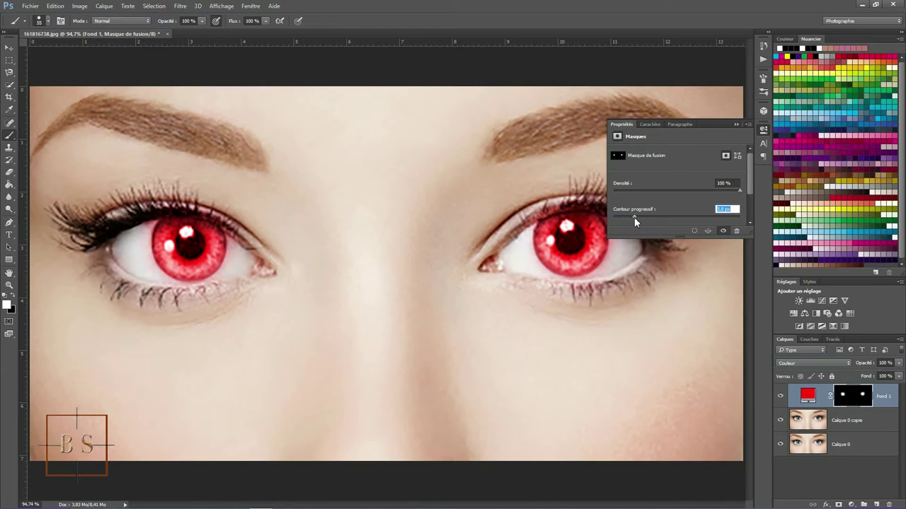
pyautogui.moveTo(634, 218); pyautogui.dragTo(632, 217)
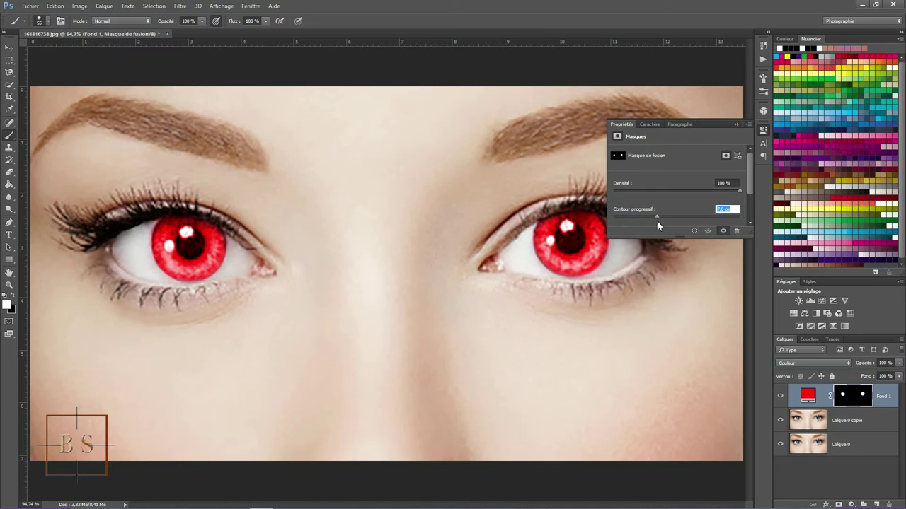
pyautogui.moveTo(654, 219); pyautogui.dragTo(652, 219)
pyautogui.click(733, 125)
pyautogui.press('x')
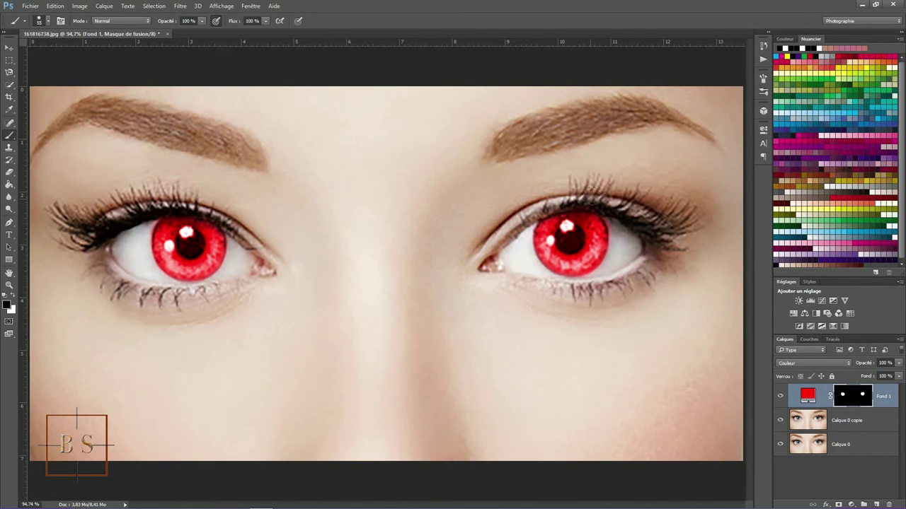
# Reduce the brush size from 55 px to 19 px.
pyautogui.rightClick(560, 196)
pyautogui.moveTo(626, 223); pyautogui.dragTo(620, 222)
pyautogui.press('Return')
# Change Fond 1's fill colour to muted green 376c39 (R 55, V 108, B 57).
pyautogui.doubleClick(808, 395)
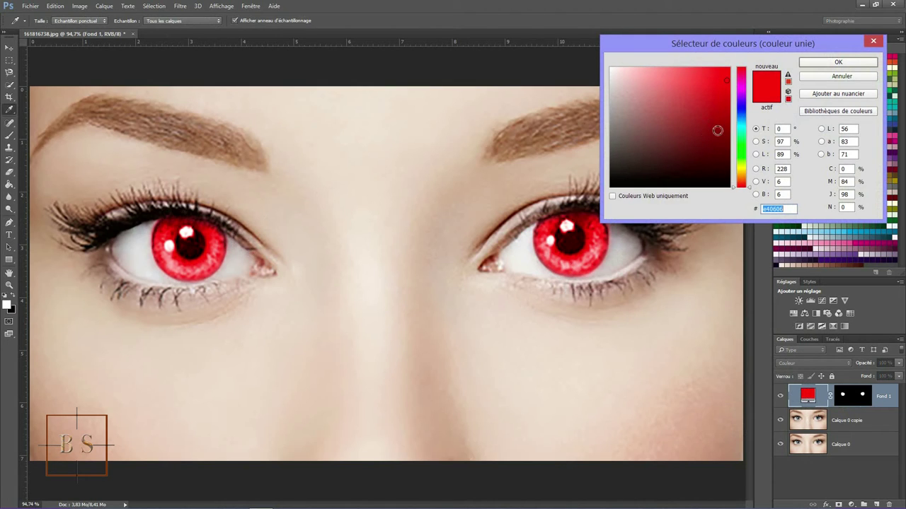
pyautogui.click(740, 108)
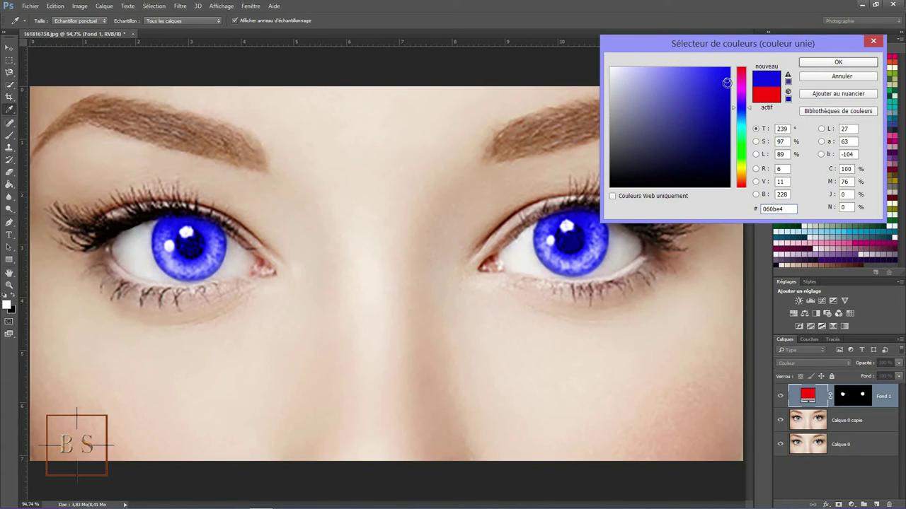
pyautogui.click(622, 85)
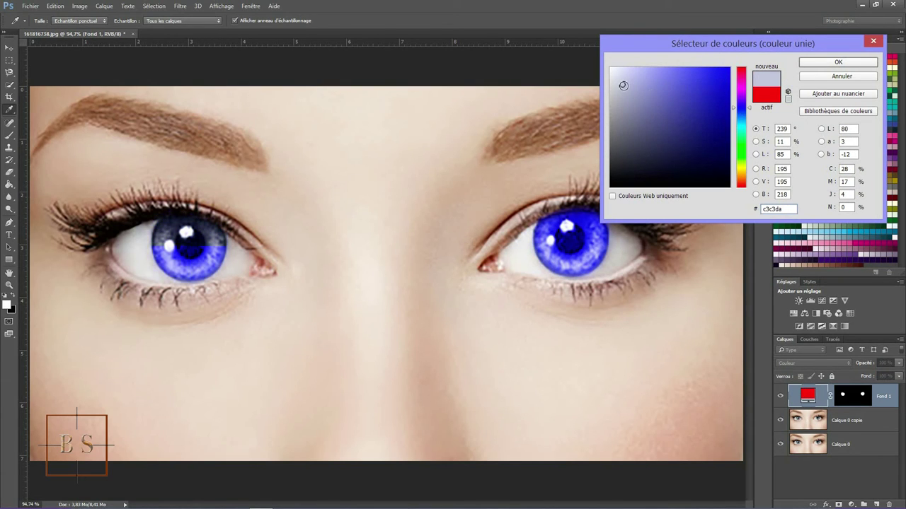
pyautogui.click(643, 86)
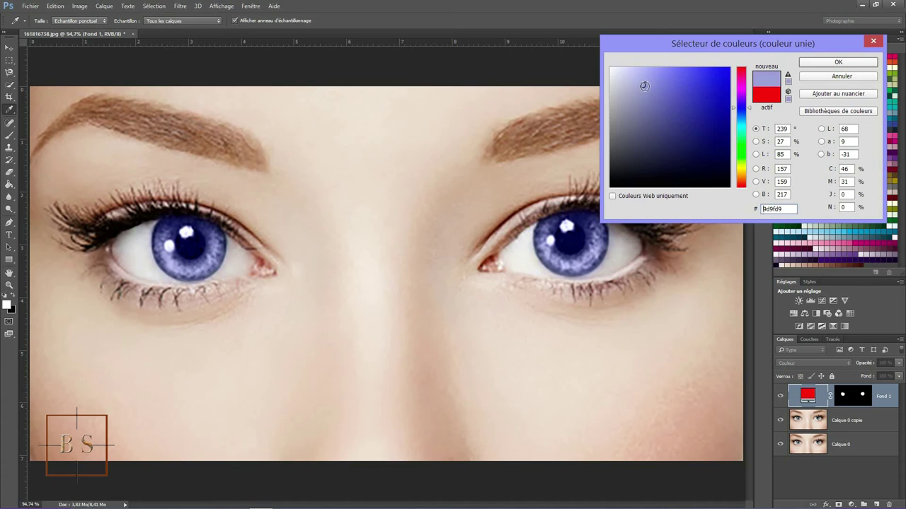
pyautogui.click(663, 87)
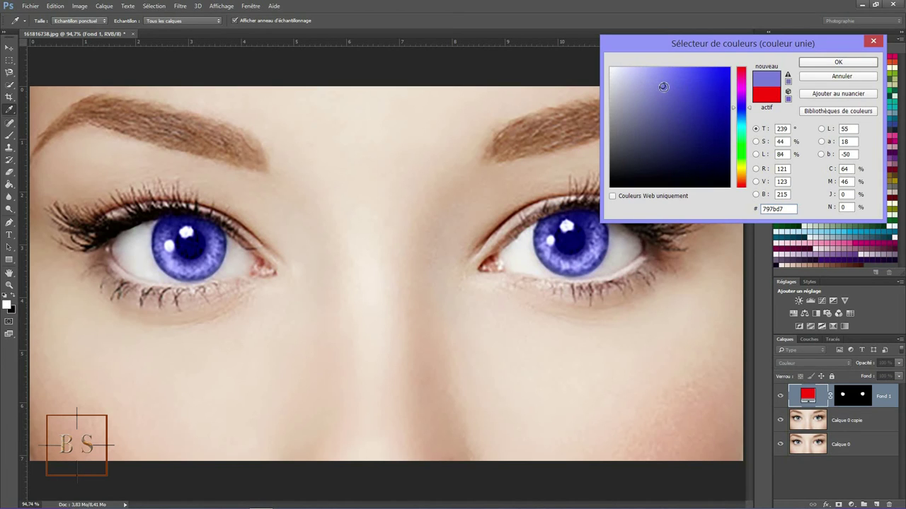
pyautogui.click(743, 148)
pyautogui.moveTo(667, 115); pyautogui.dragTo(719, 117)
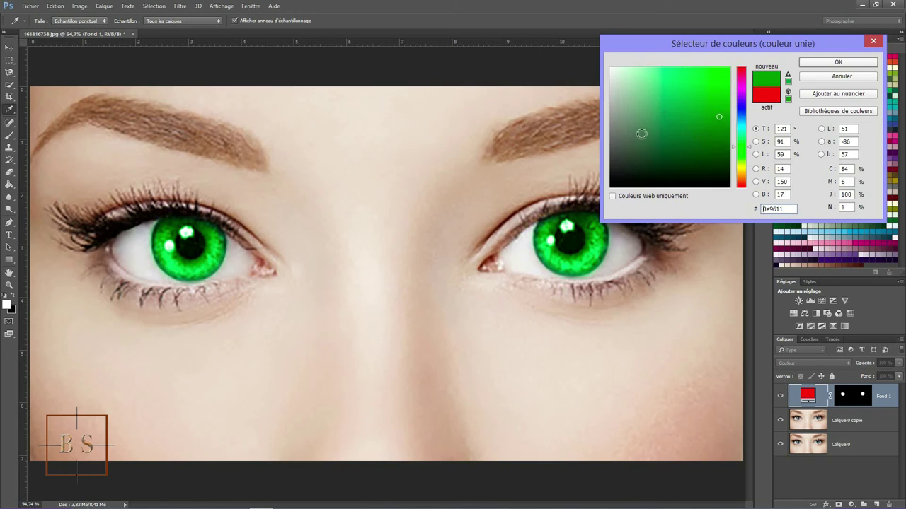
pyautogui.moveTo(641, 138); pyautogui.dragTo(670, 138)
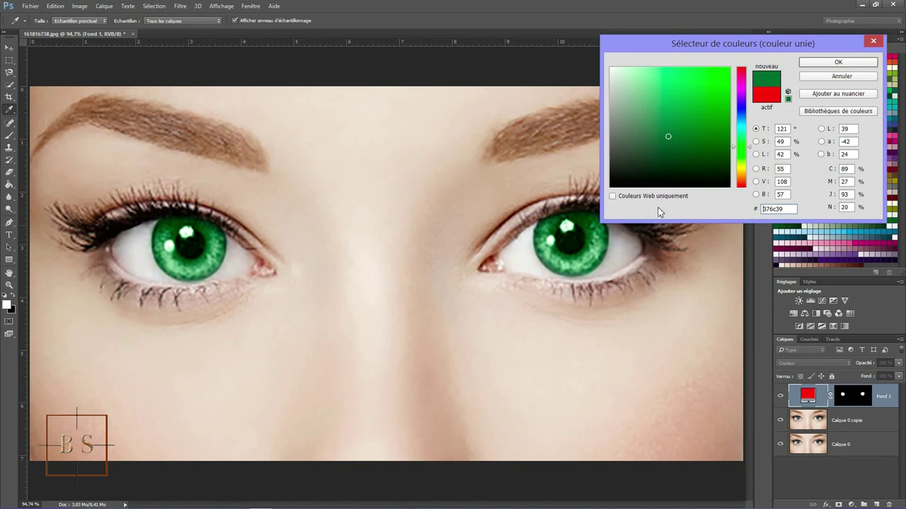
pyautogui.click(836, 64)
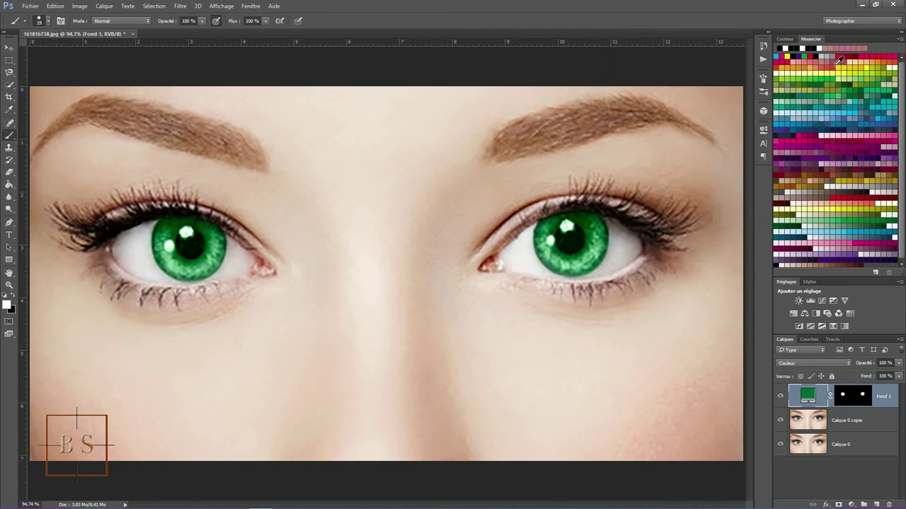
pyautogui.press('i')
pyautogui.doubleClick(807, 396)
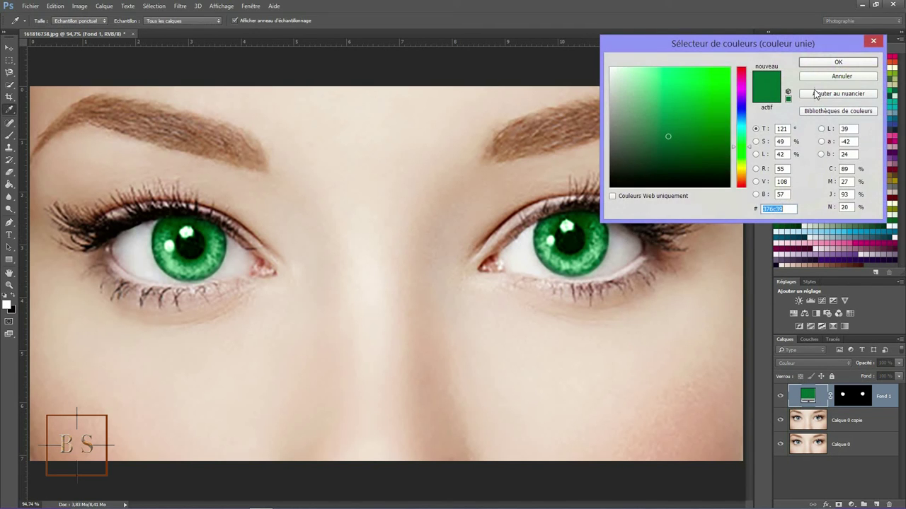
pyautogui.click(853, 65)
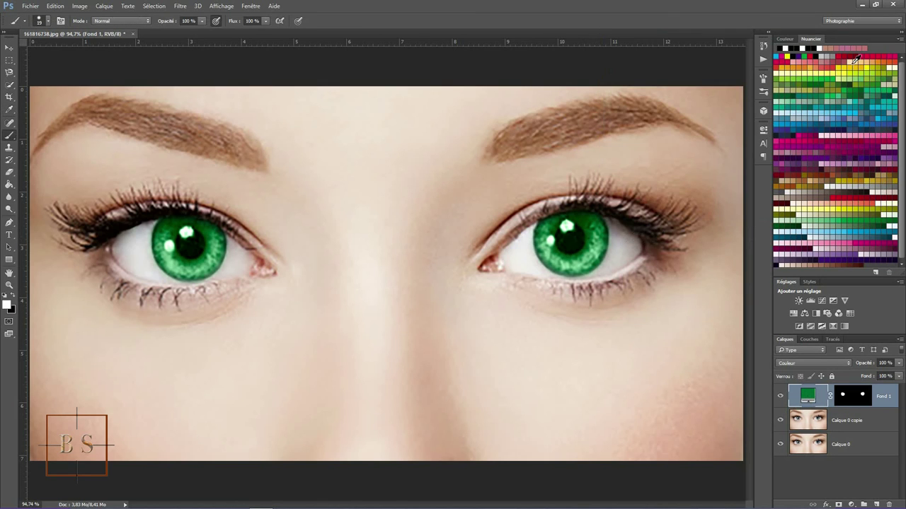